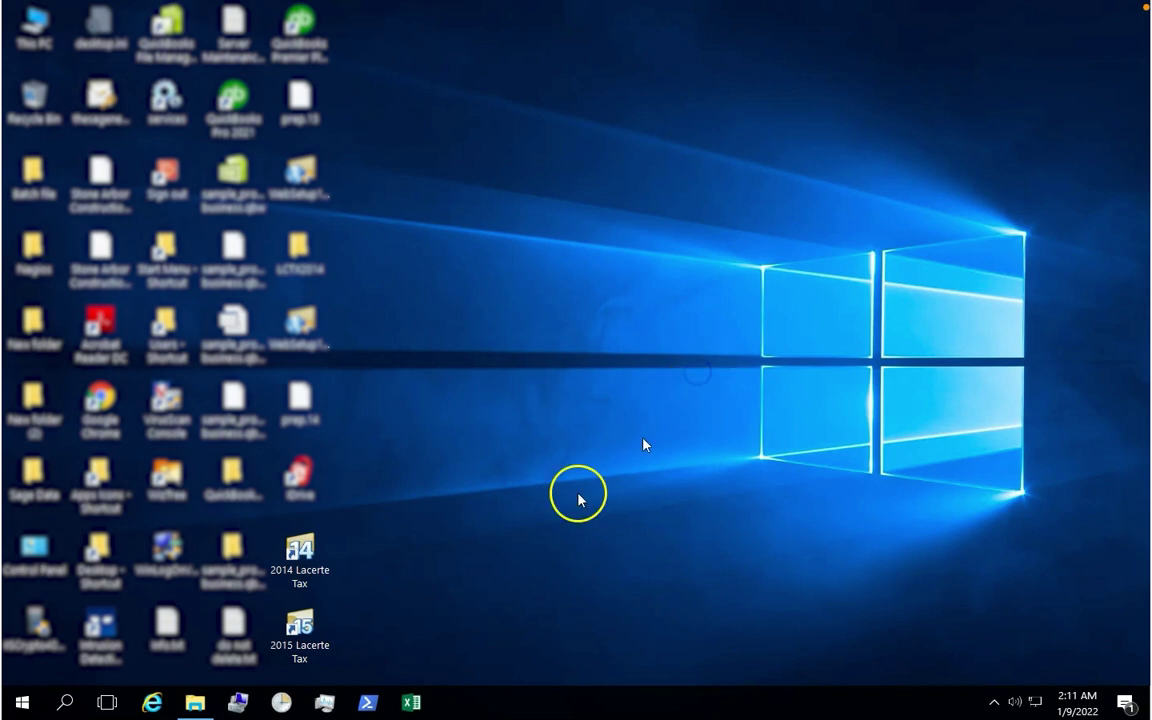
Step: Open 2014 Lacerte Tax and select the All Clients group in the client list
{"action": "left_click", "coordinate": [302, 550]}
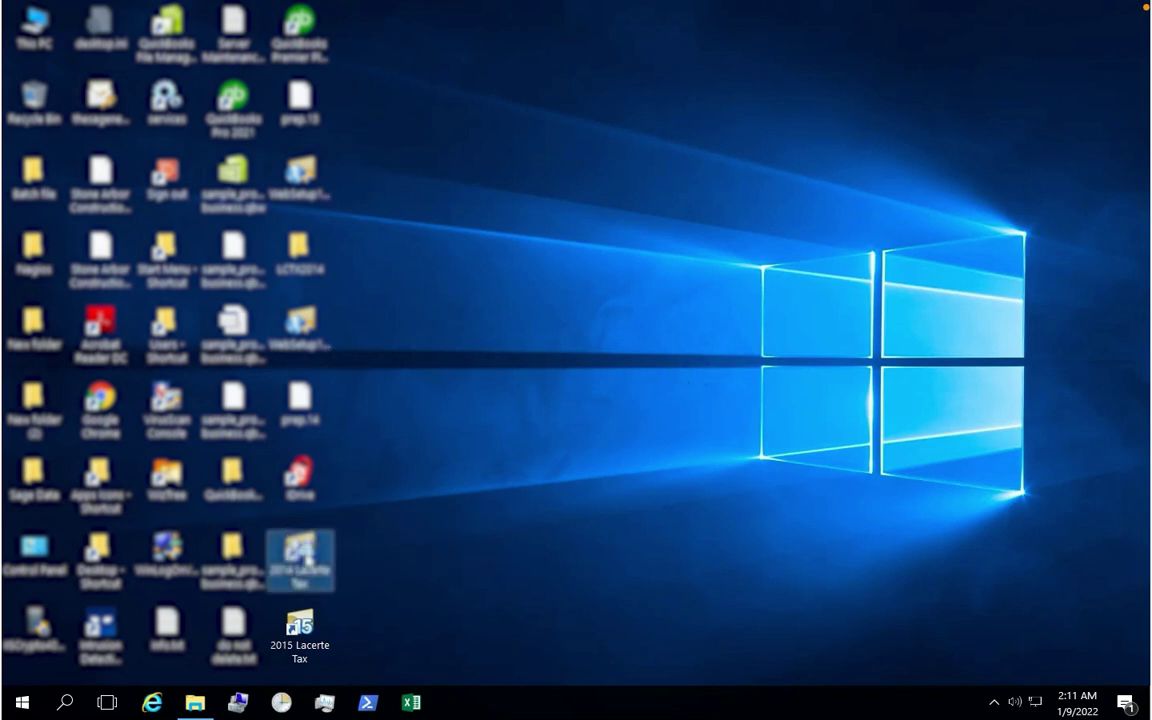
{"action": "double_click", "coordinate": [302, 552]}
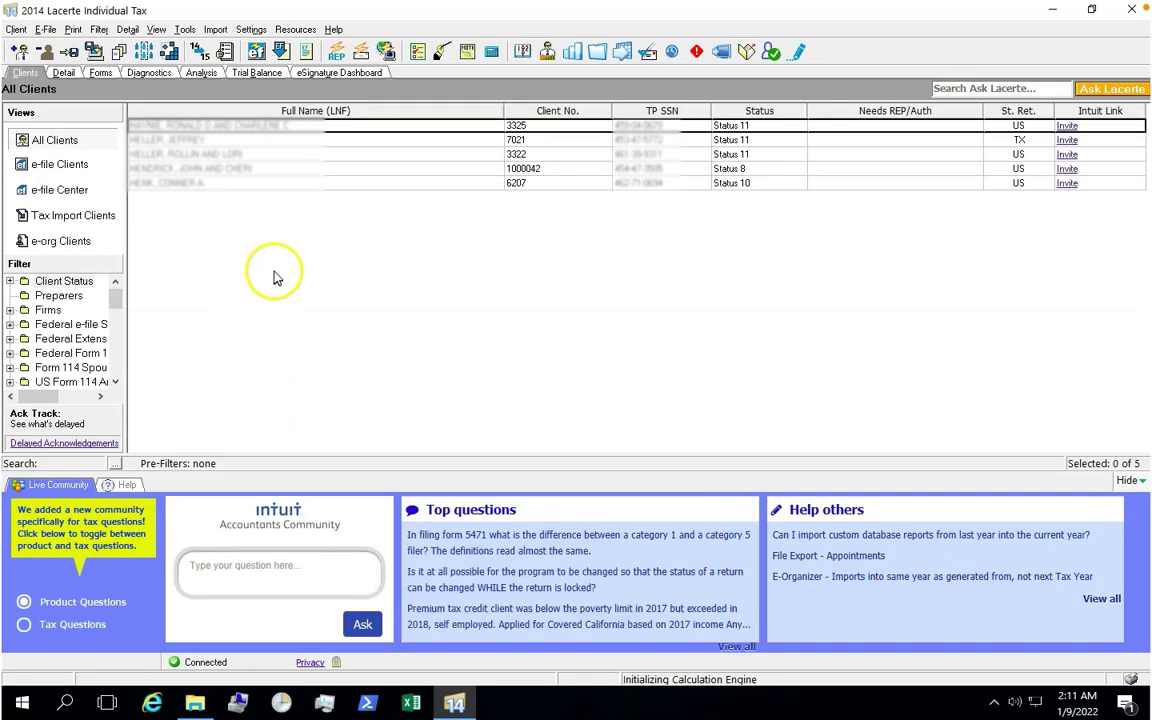
{"action": "left_click", "coordinate": [145, 55]}
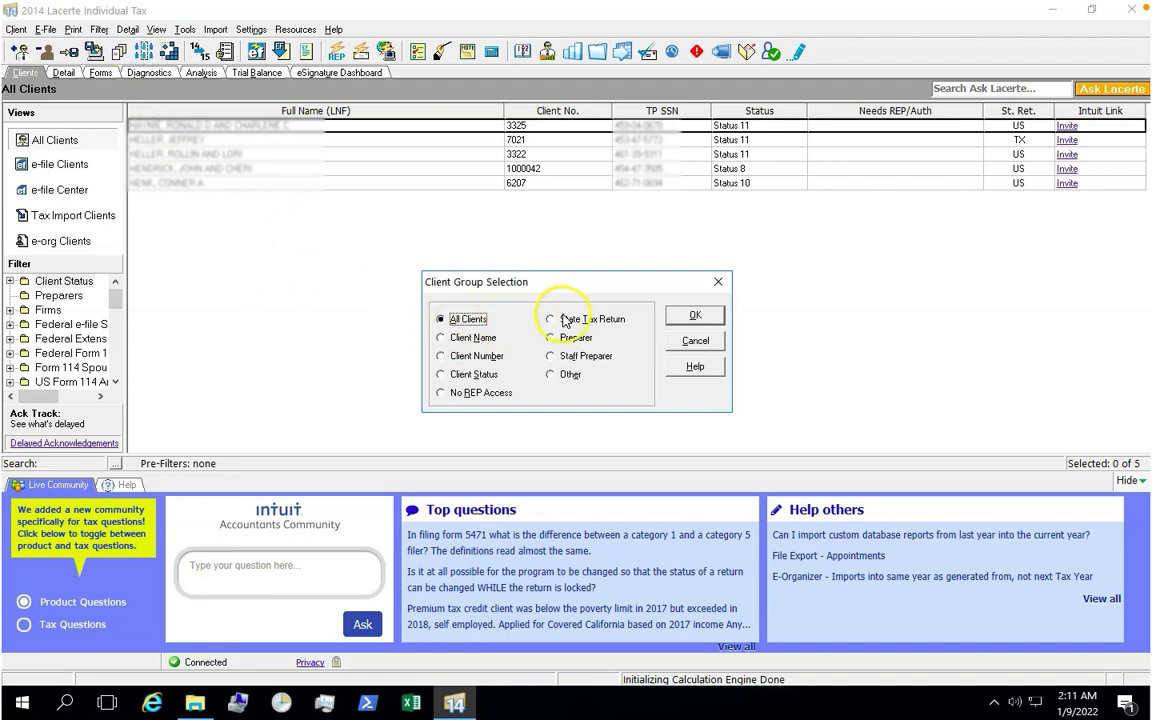
{"action": "left_click", "coordinate": [683, 314]}
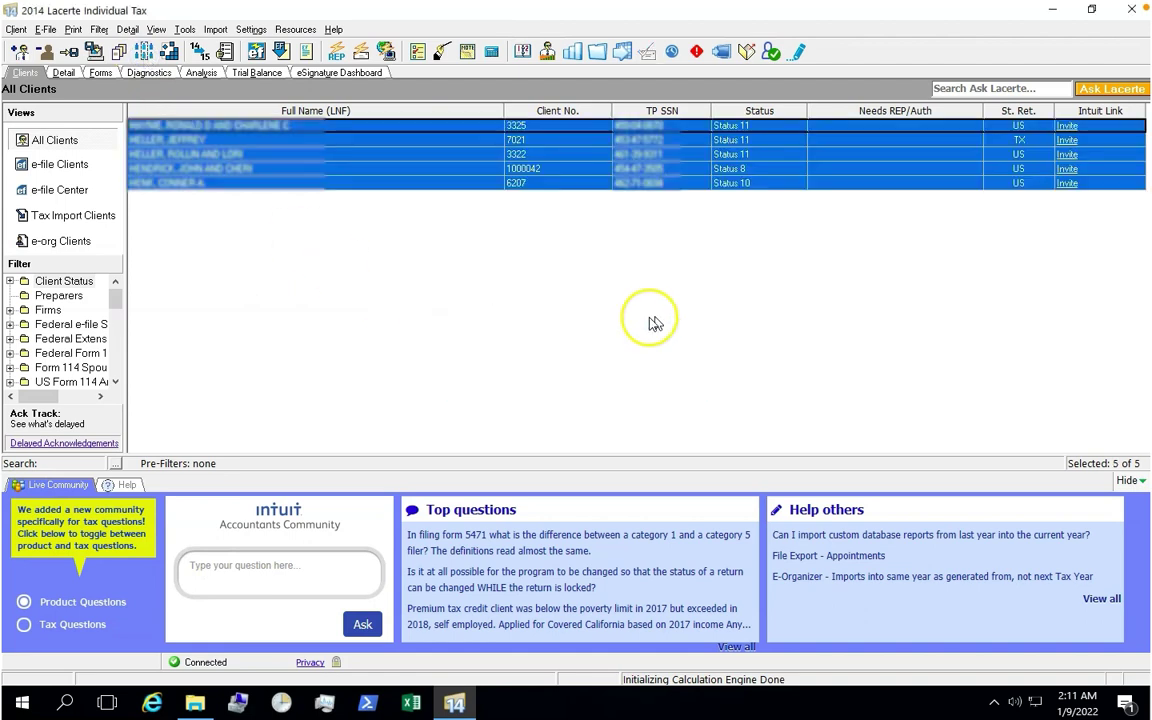
Step: Back up the selected clients to the C:\My Lacerte folder, keeping the originals
{"action": "left_click", "coordinate": [17, 29]}
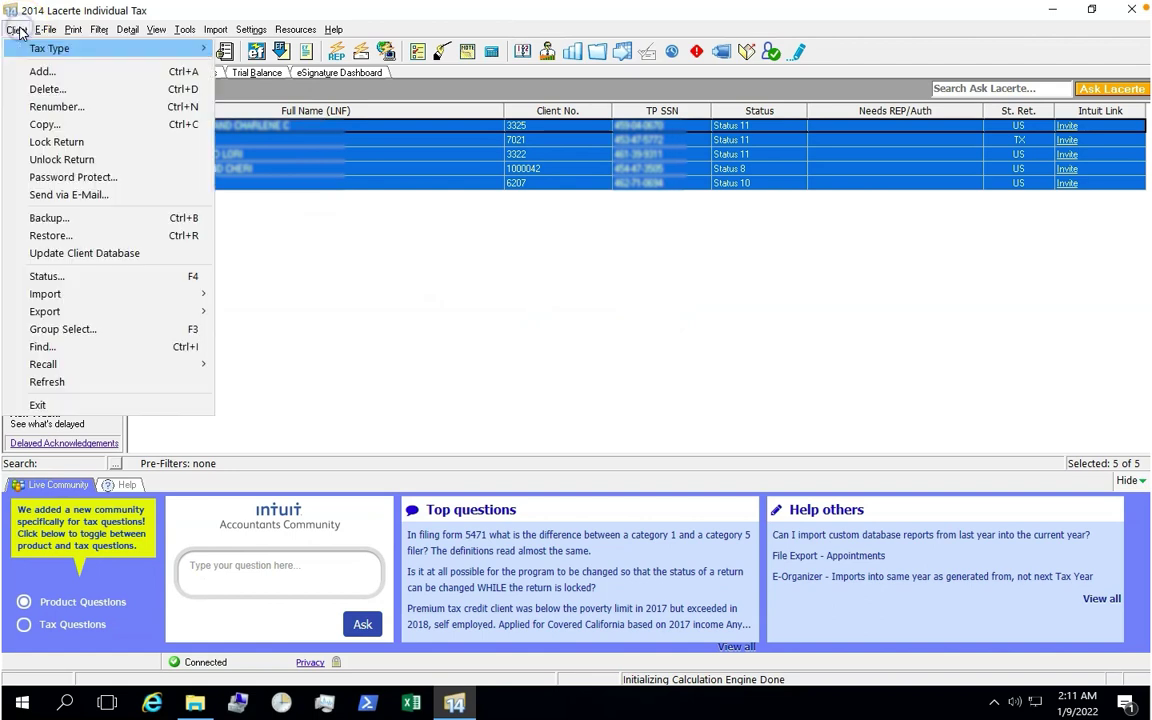
{"action": "left_click", "coordinate": [40, 218]}
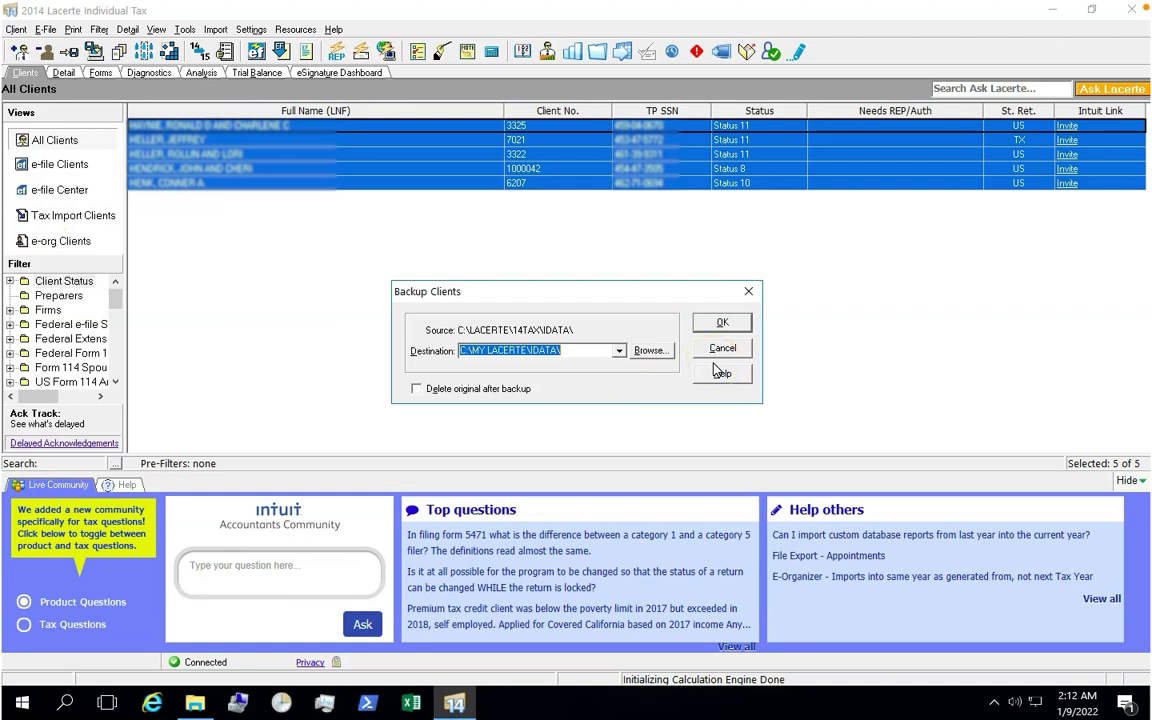
{"action": "left_click", "coordinate": [648, 351]}
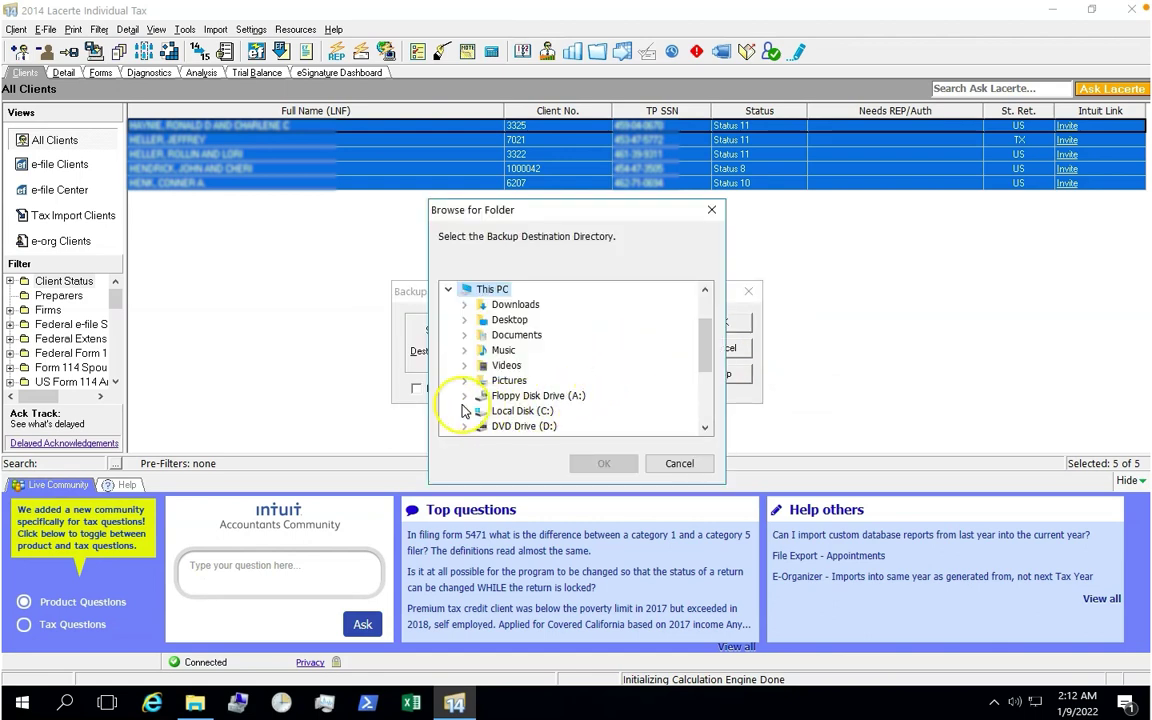
{"action": "left_click", "coordinate": [462, 411]}
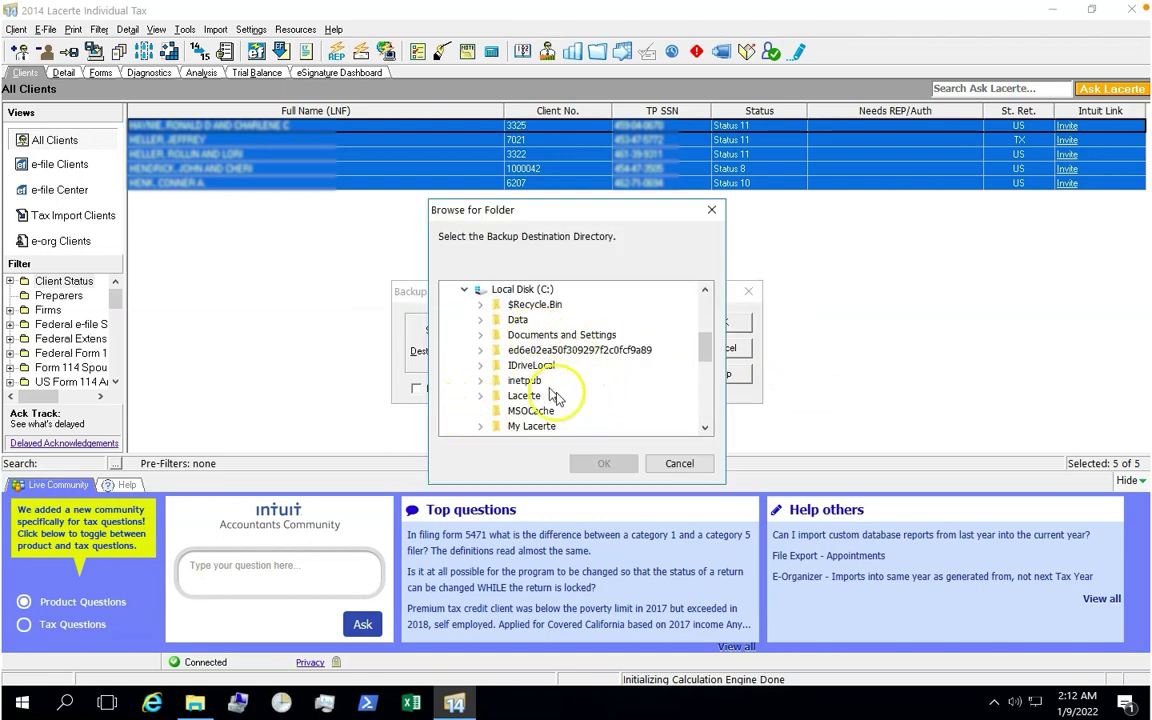
{"action": "left_click", "coordinate": [533, 427]}
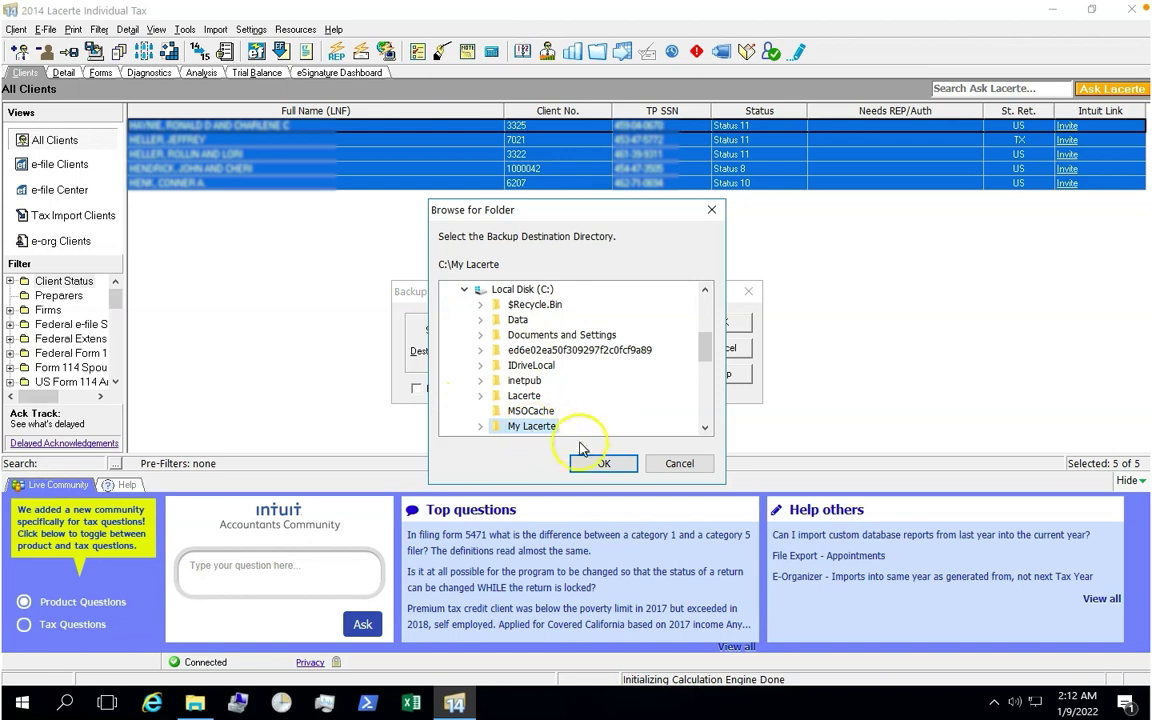
{"action": "left_click", "coordinate": [603, 465]}
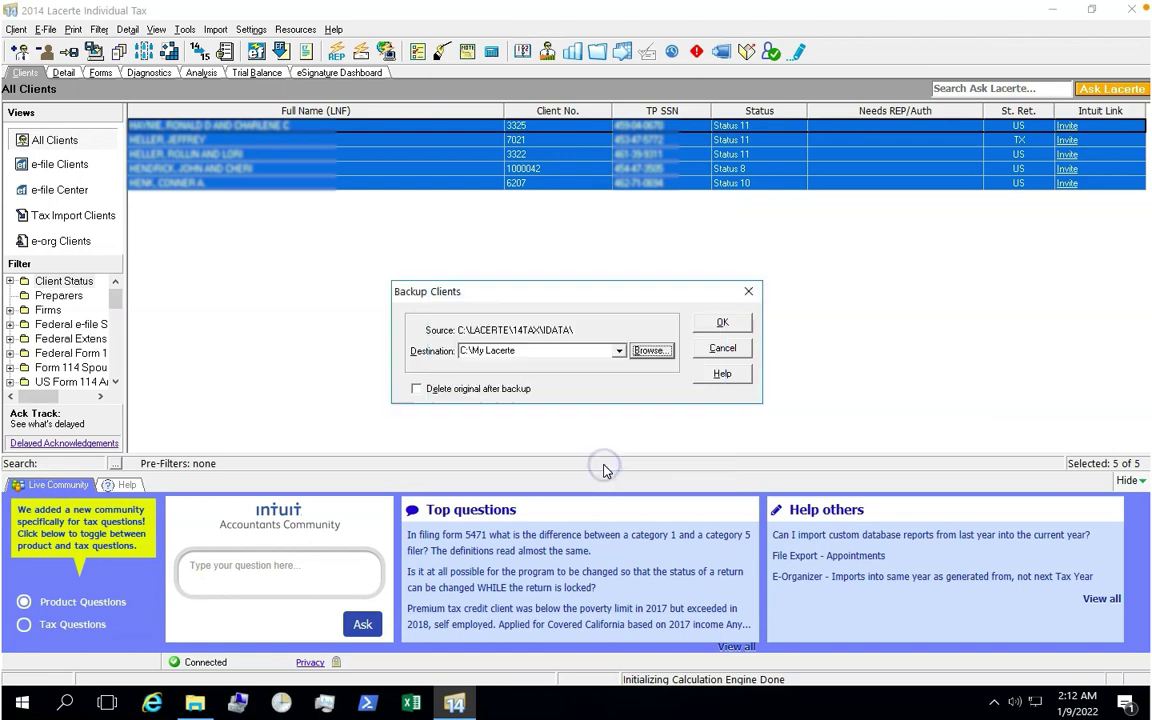
{"action": "left_click", "coordinate": [722, 324]}
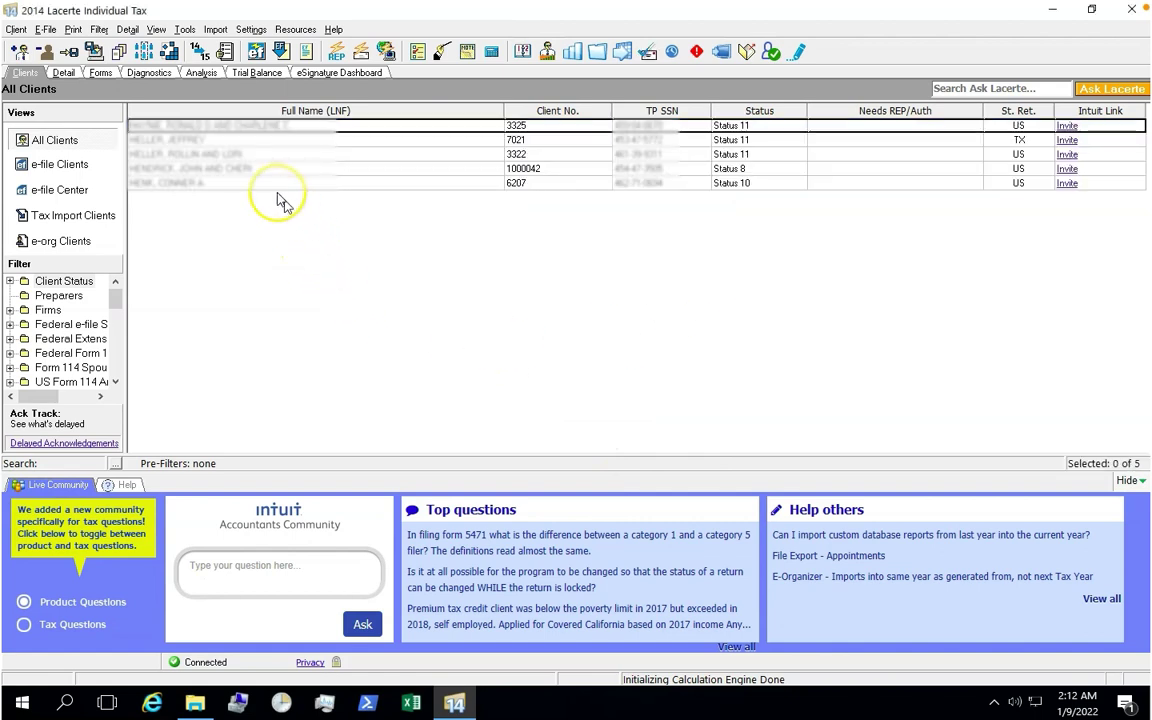
Step: Start the Proforma transfer of clients to 2015 and choose to transfer all clients for all modules at once
{"action": "left_click", "coordinate": [186, 30]}
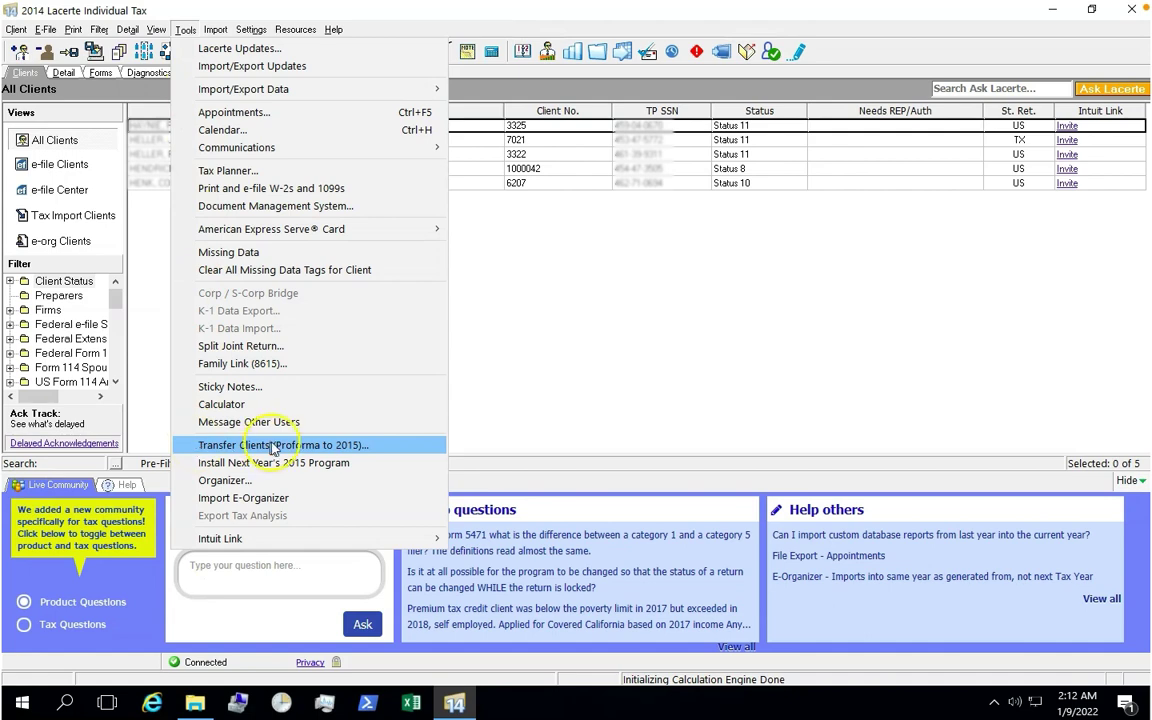
{"action": "left_click", "coordinate": [397, 449]}
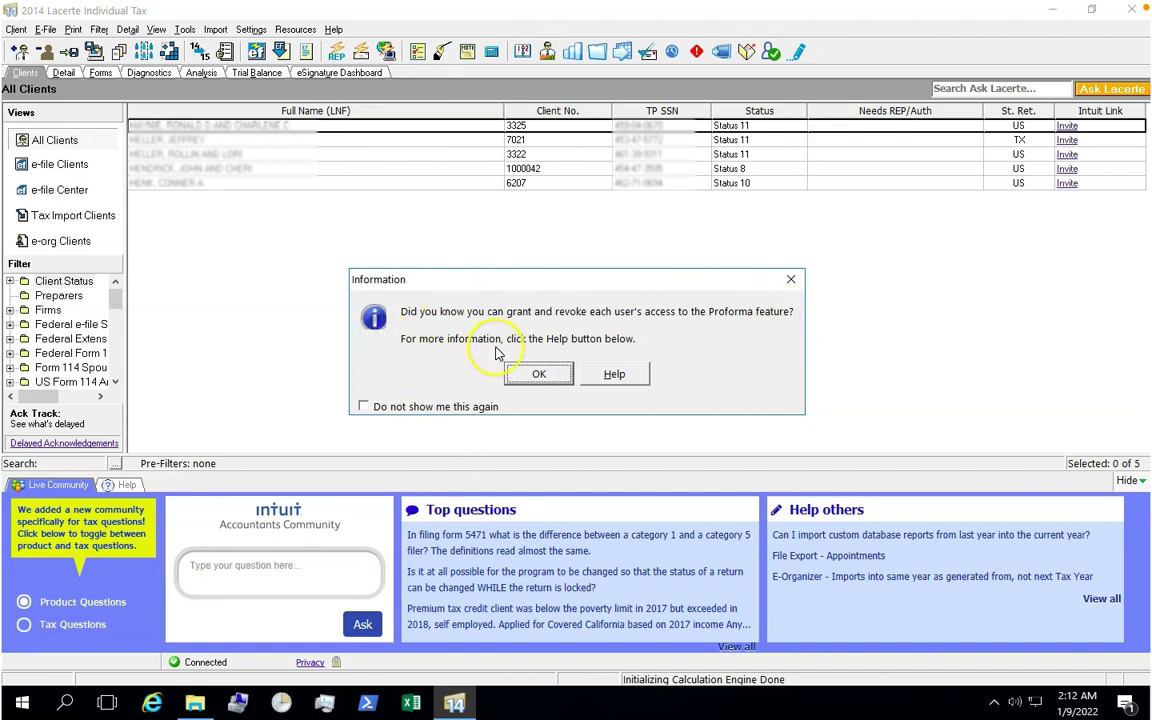
{"action": "left_click", "coordinate": [545, 374]}
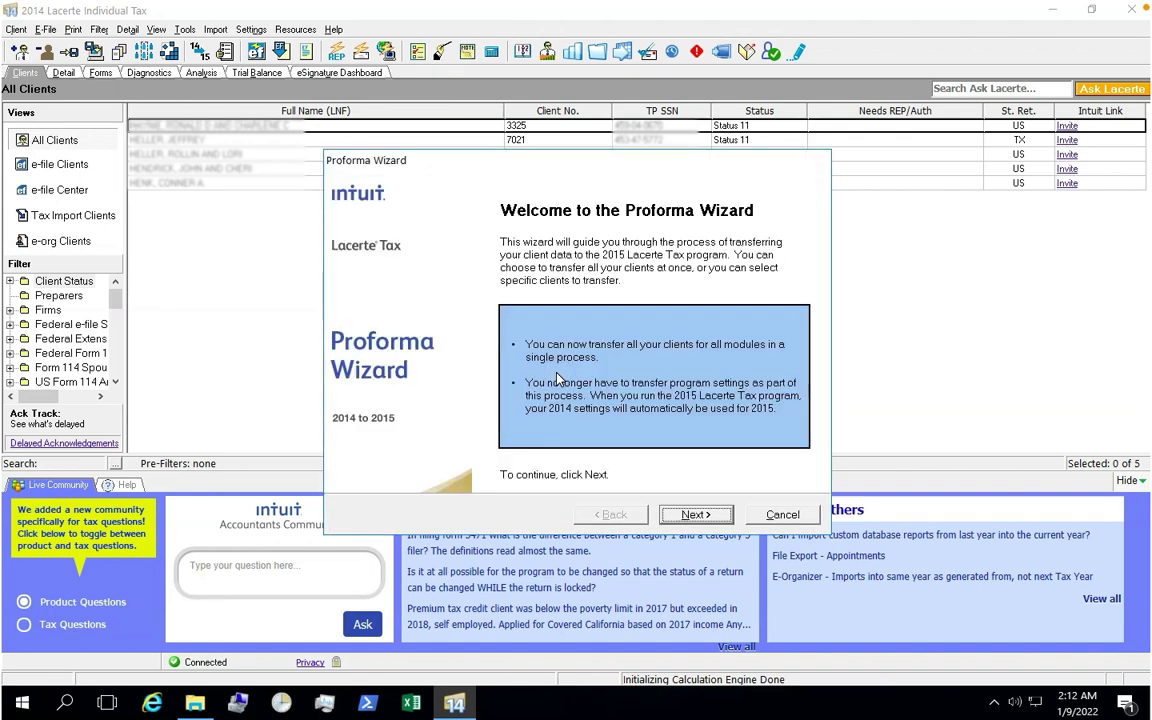
{"action": "left_click", "coordinate": [696, 518]}
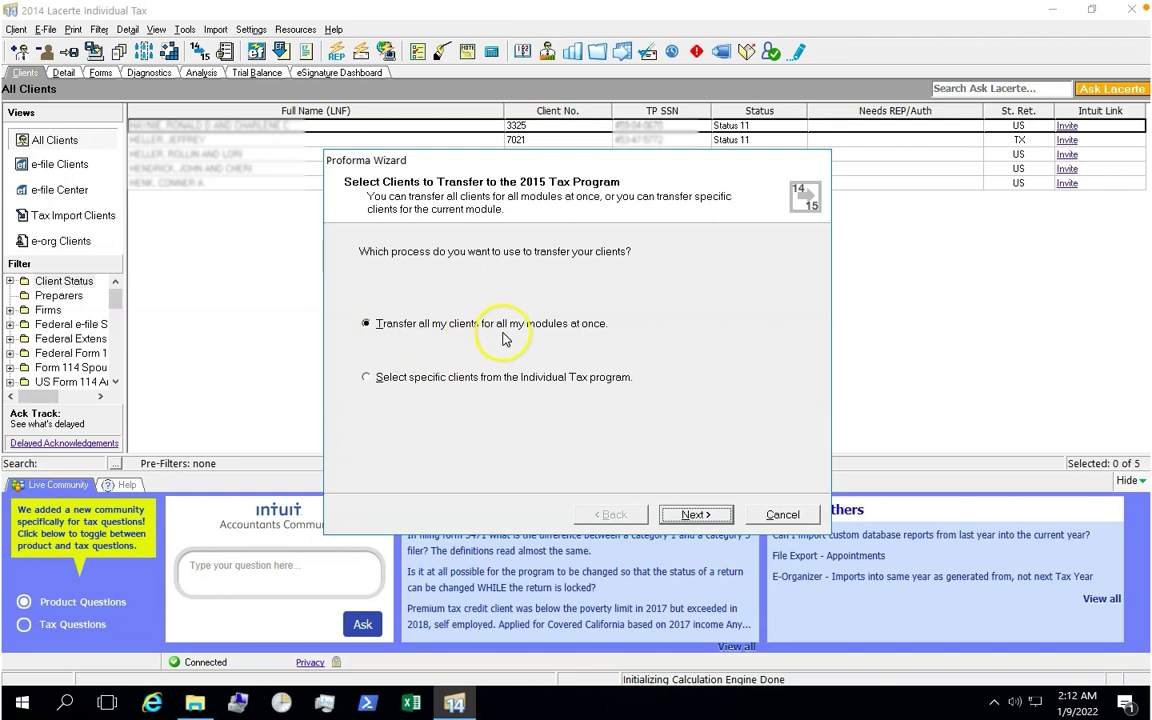
{"action": "left_click", "coordinate": [688, 522]}
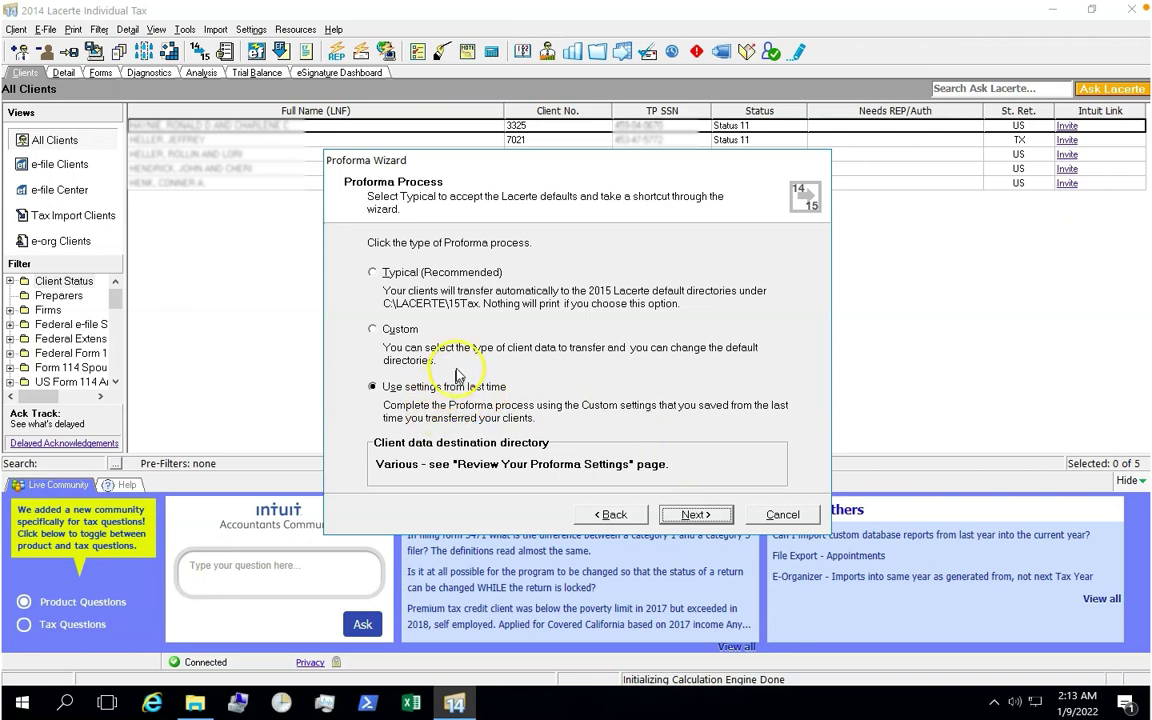
Step: Set the Proforma process to Typical (Recommended), run the transfer, and finish the wizard
{"action": "left_click", "coordinate": [375, 276]}
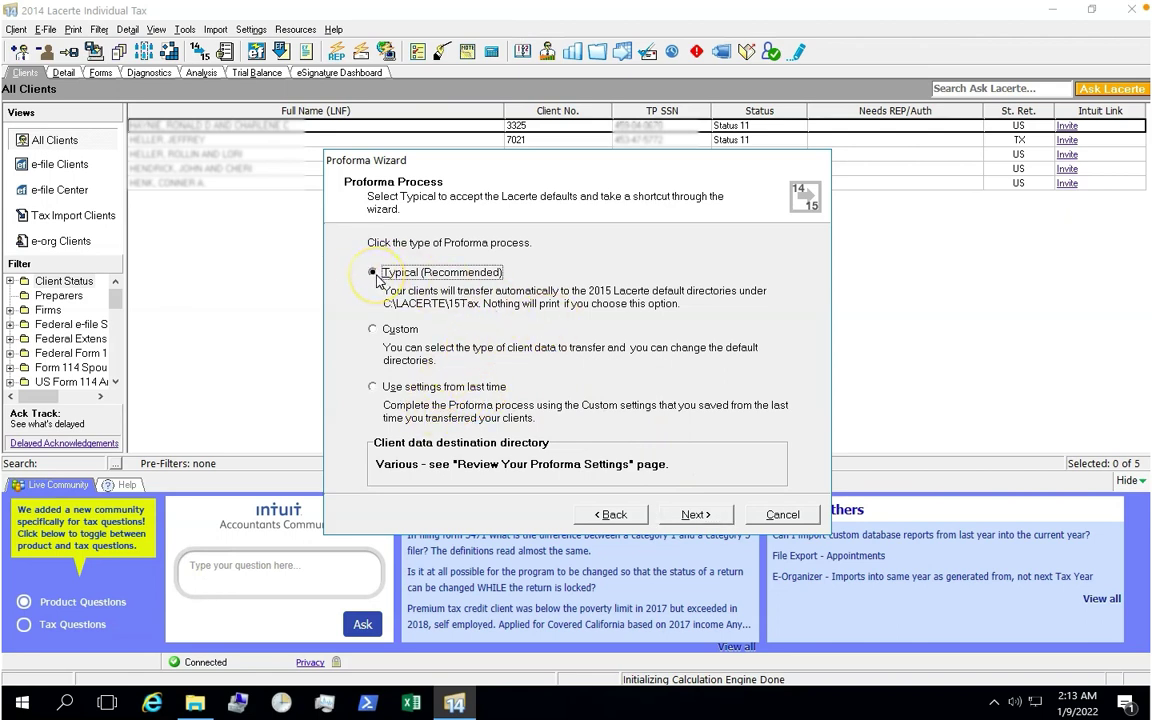
{"action": "left_click", "coordinate": [375, 332]}
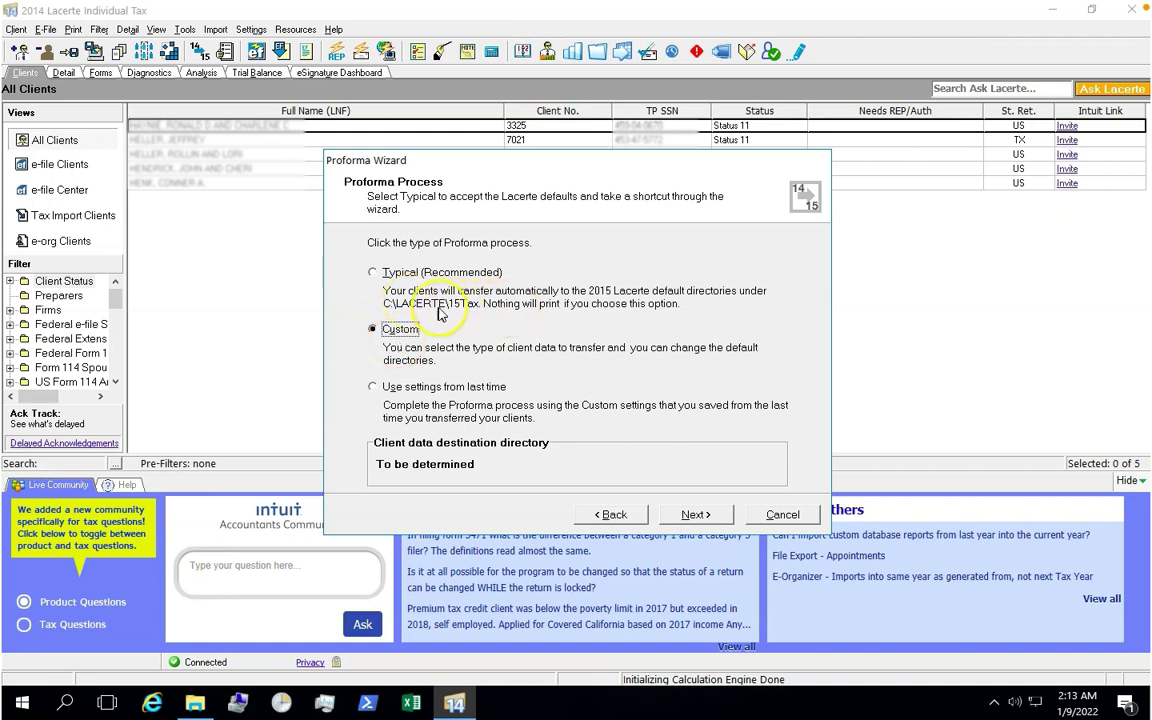
{"action": "left_click", "coordinate": [374, 274]}
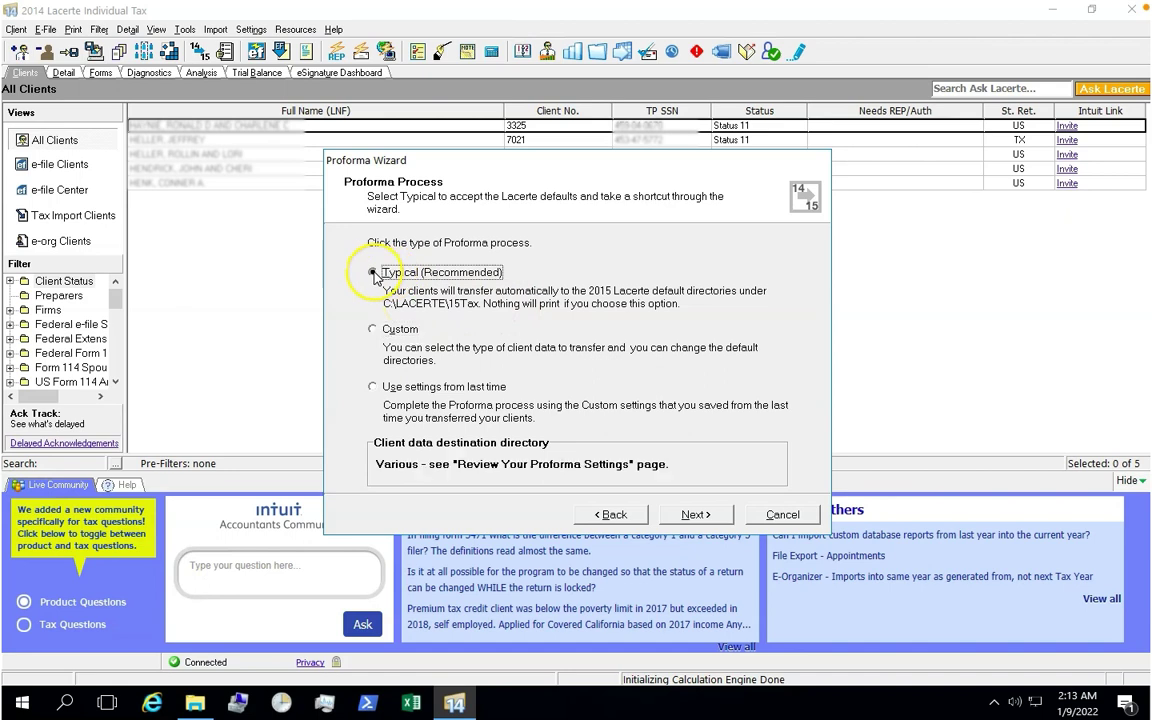
{"action": "left_click", "coordinate": [690, 517]}
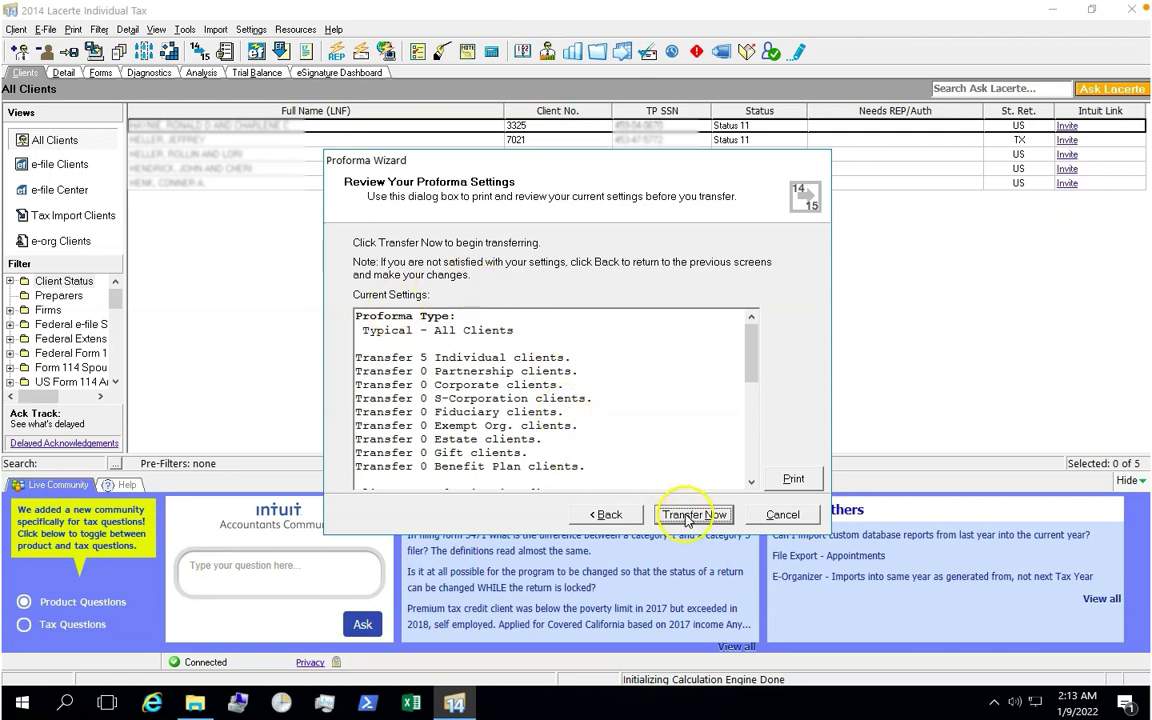
{"action": "left_click", "coordinate": [692, 515]}
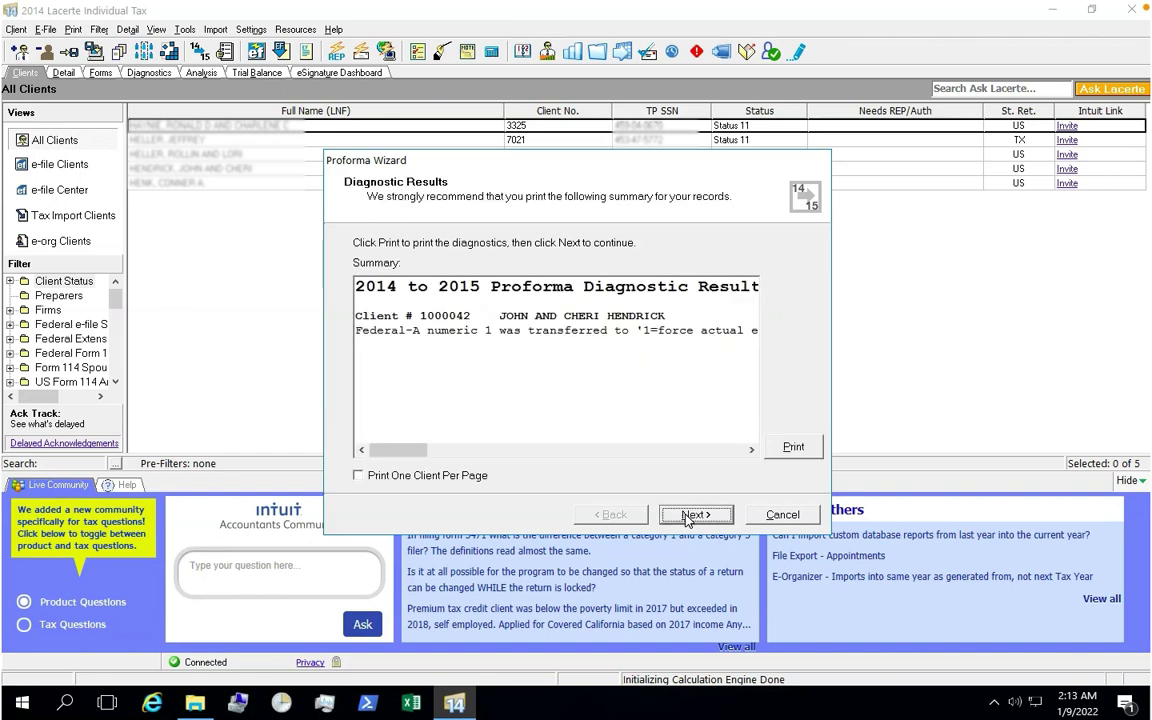
{"action": "left_click", "coordinate": [694, 515]}
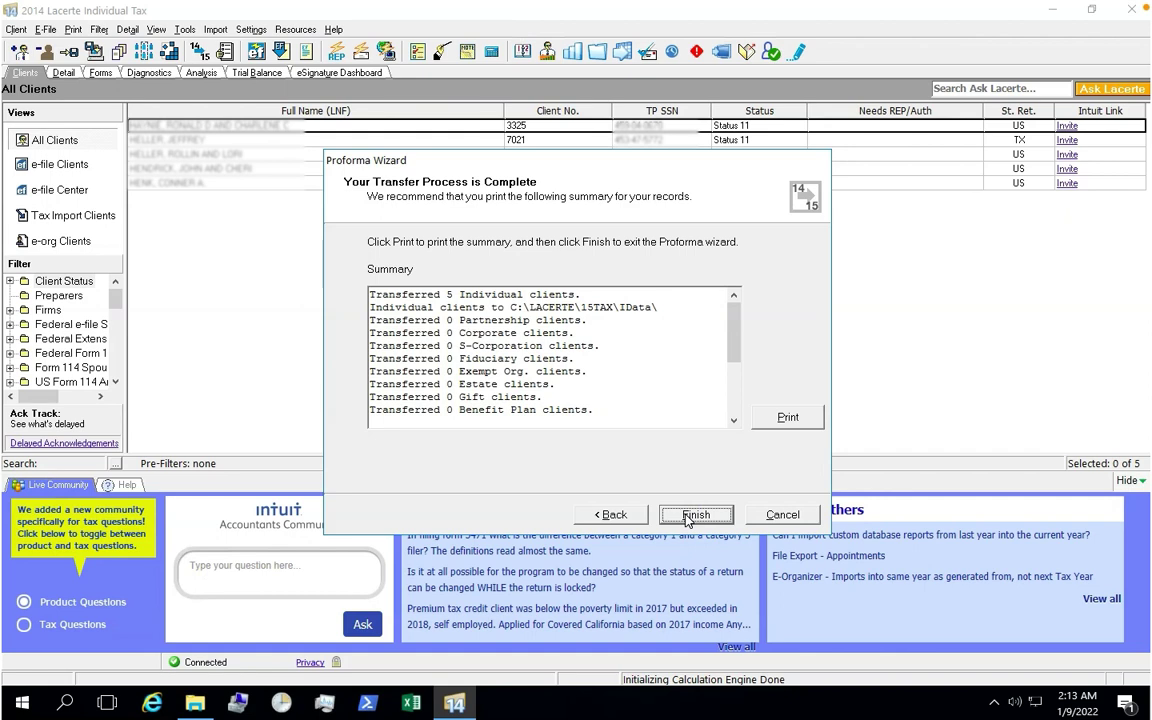
{"action": "left_click", "coordinate": [690, 515]}
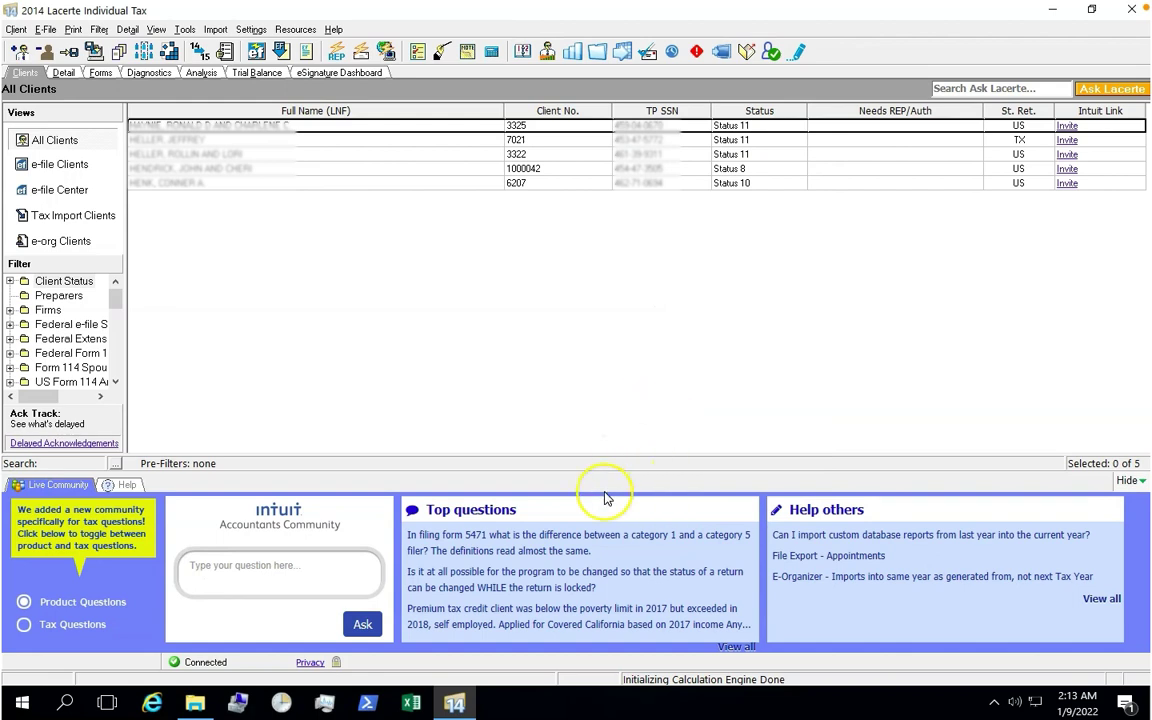
Step: Minimize the 2014 program and open 2015 Lacerte Tax, dismissing the new features notice and declining the transfer to 2016
{"action": "left_click", "coordinate": [1056, 12]}
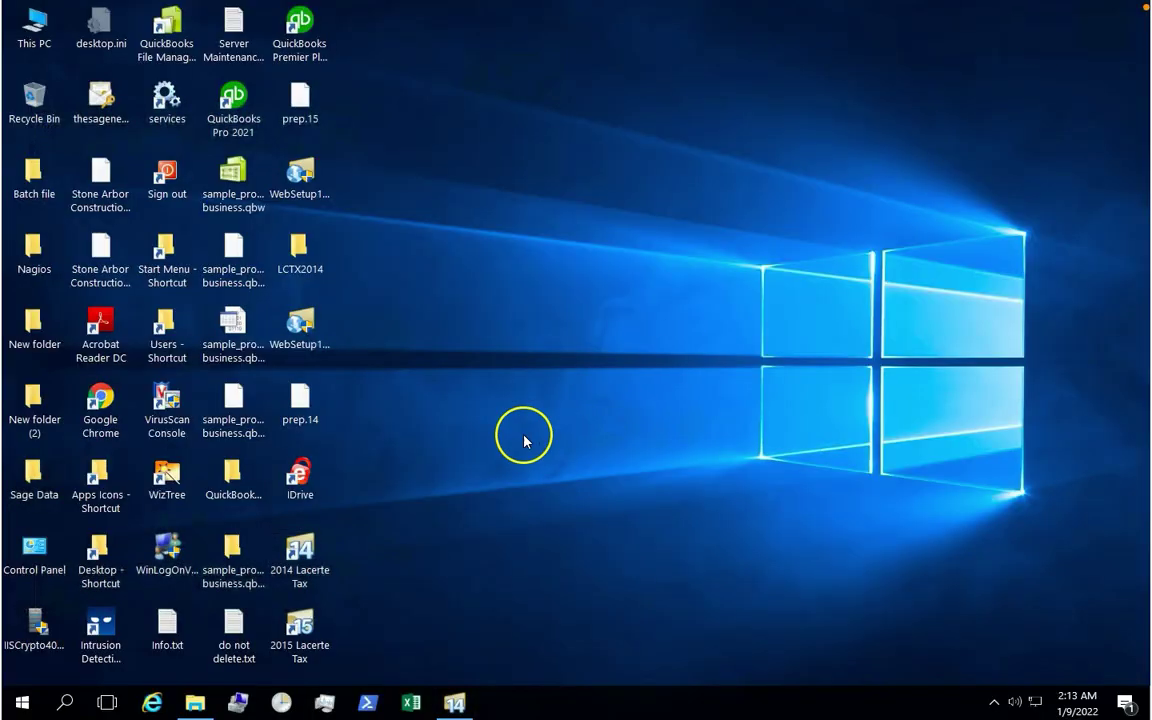
{"action": "double_click", "coordinate": [300, 630]}
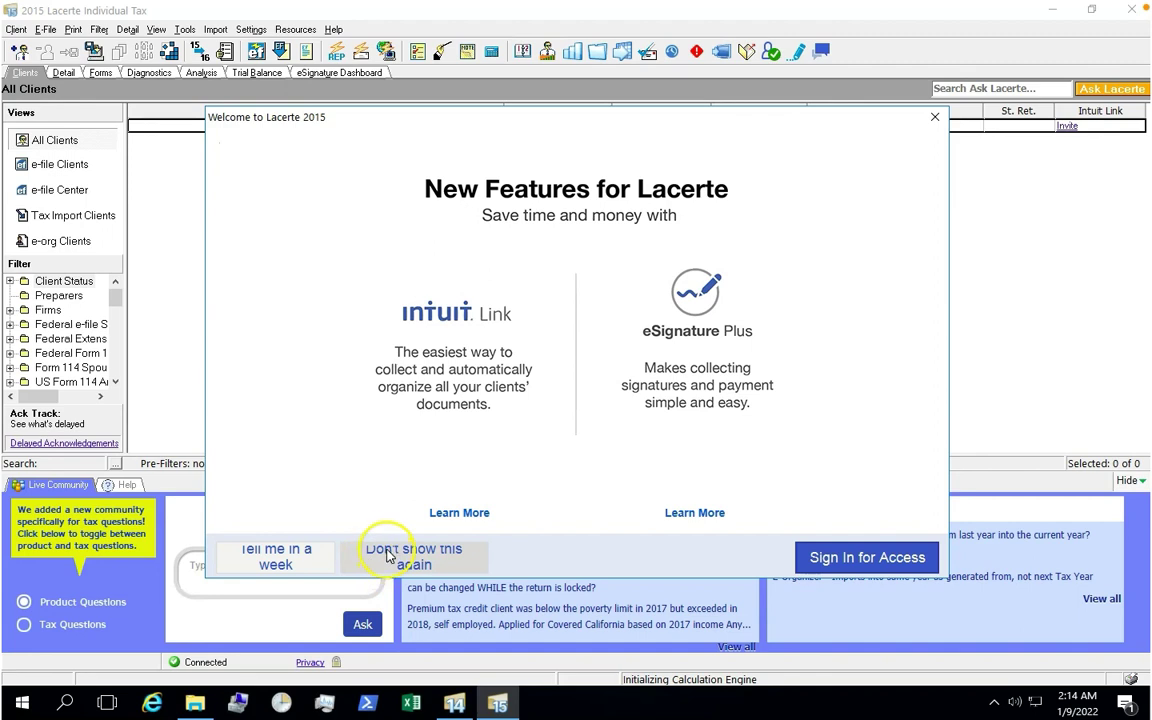
{"action": "left_click", "coordinate": [936, 115]}
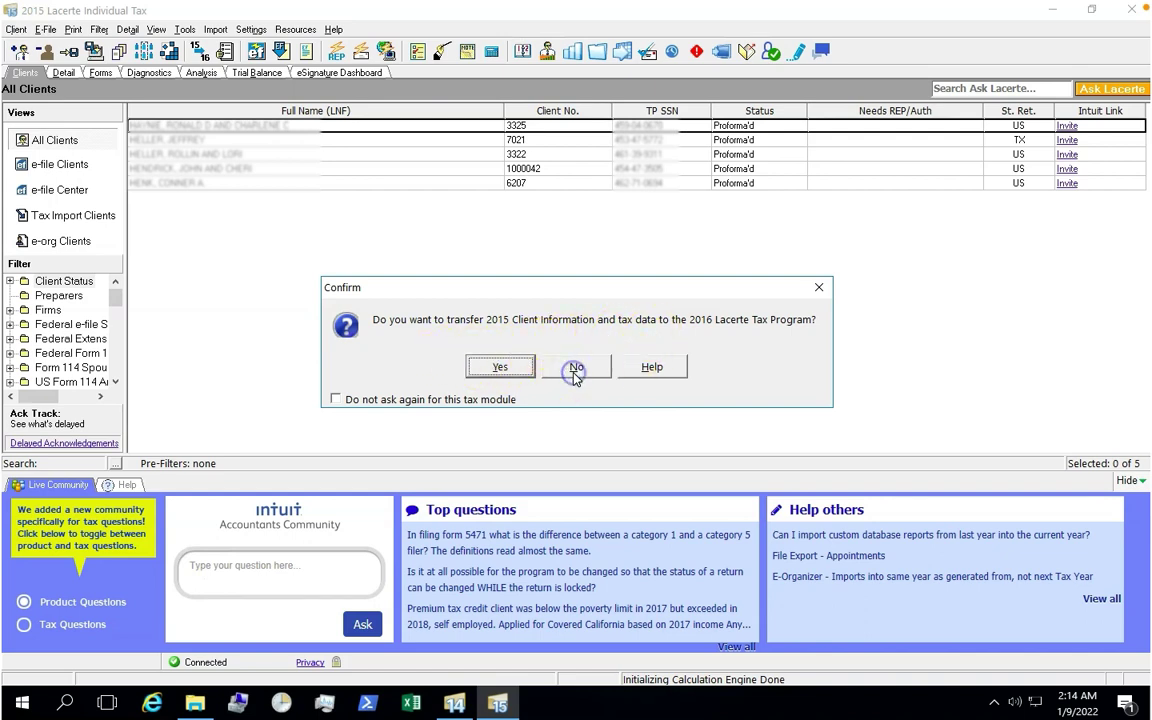
{"action": "left_click", "coordinate": [576, 369]}
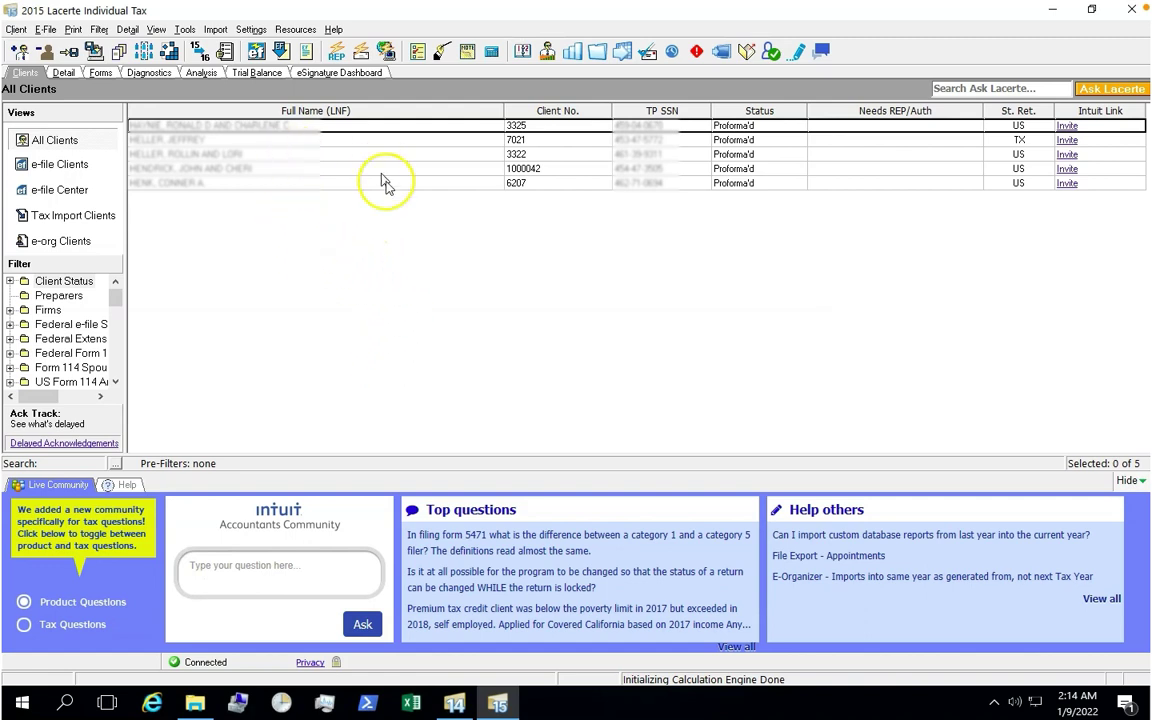
Step: Open the last client's transferred 2015 return, dismiss the New User Welcome Center permanently, and return to the client list
{"action": "left_click", "coordinate": [193, 127]}
{"action": "left_click", "coordinate": [175, 154]}
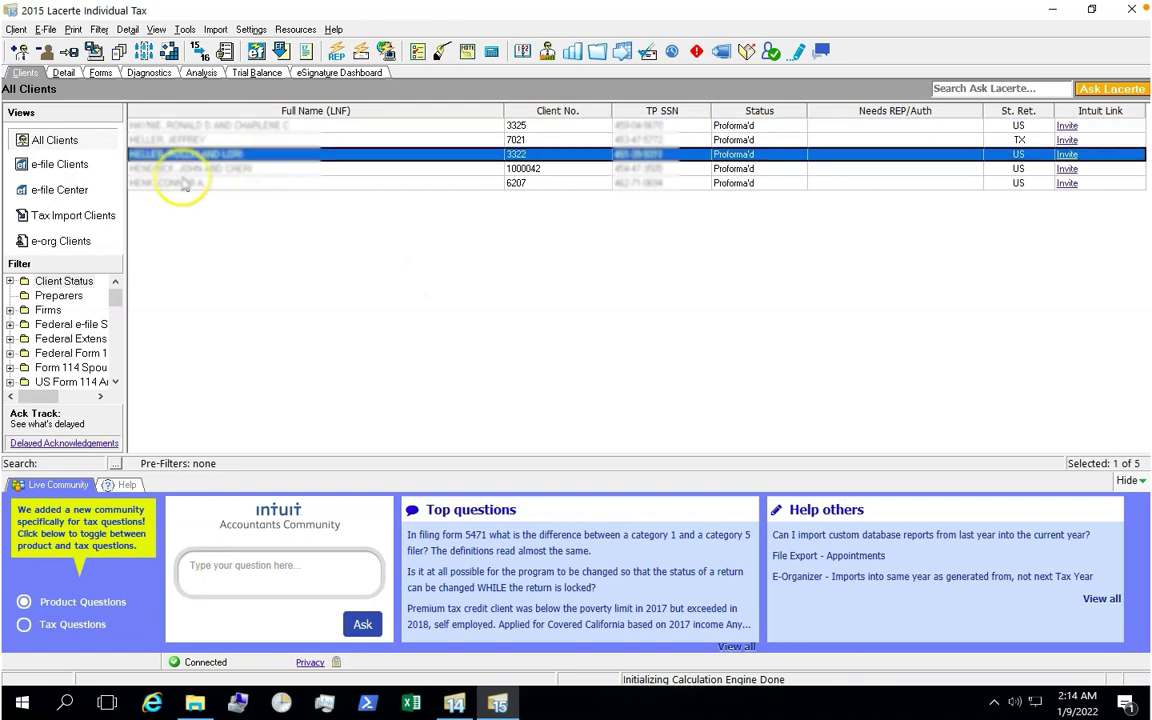
{"action": "left_click", "coordinate": [185, 184]}
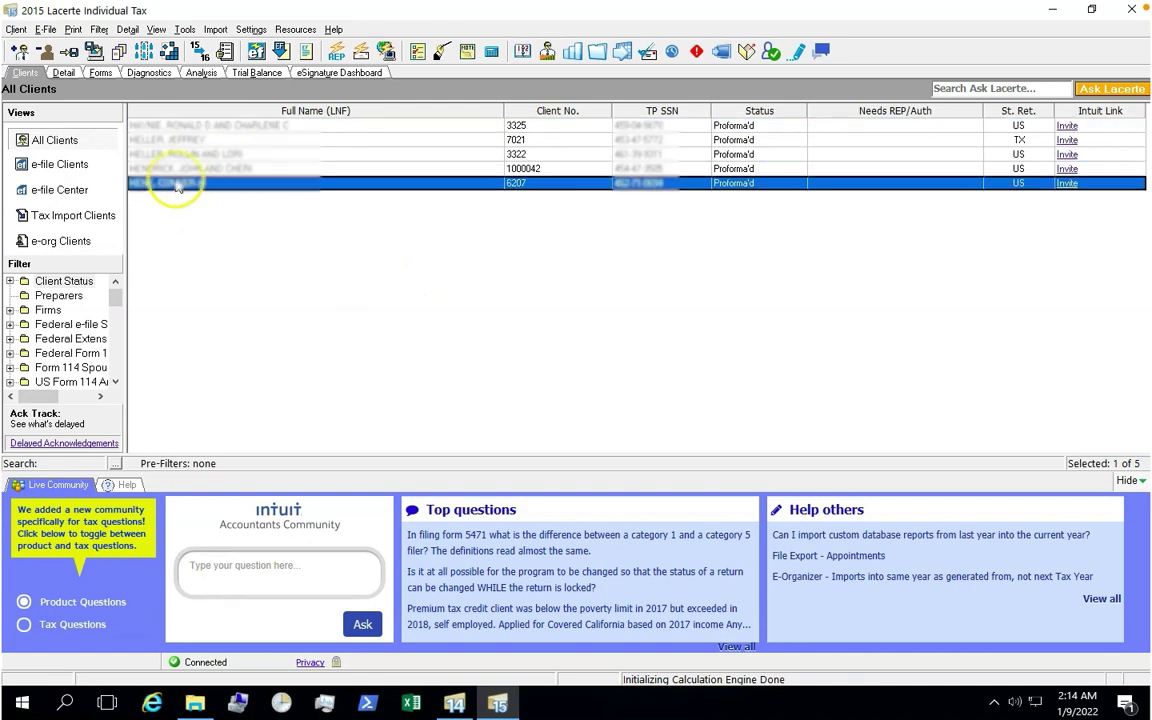
{"action": "double_click", "coordinate": [175, 184]}
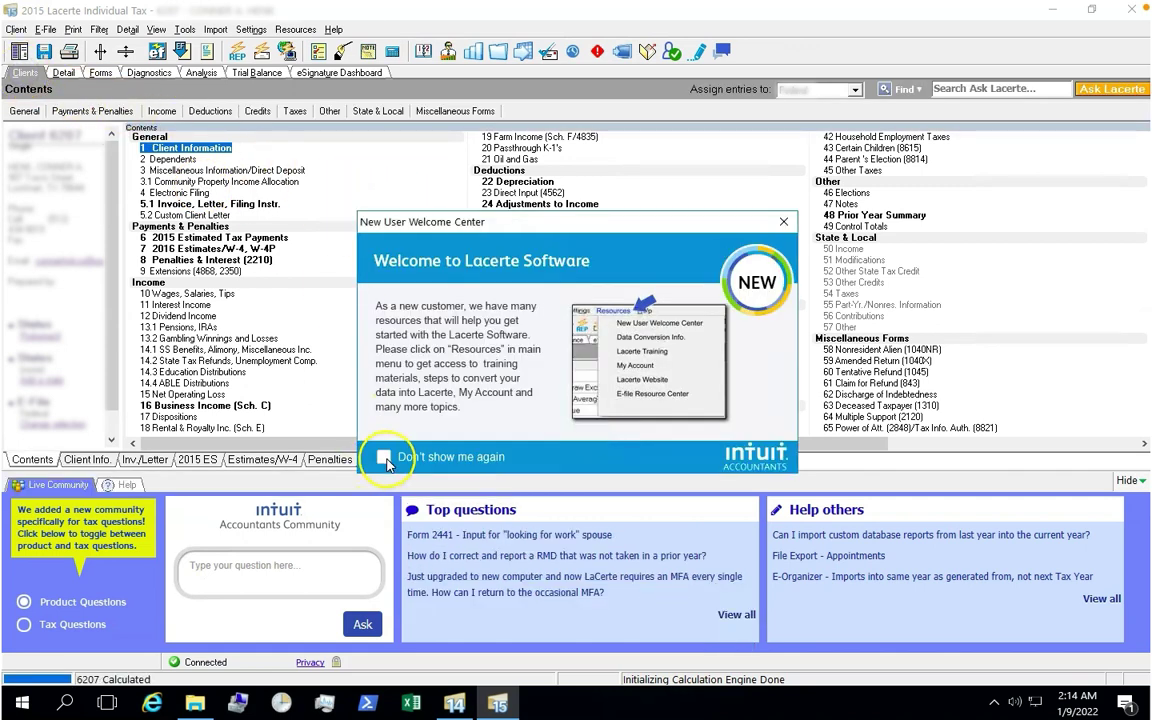
{"action": "left_click", "coordinate": [384, 458]}
{"action": "left_click", "coordinate": [783, 222]}
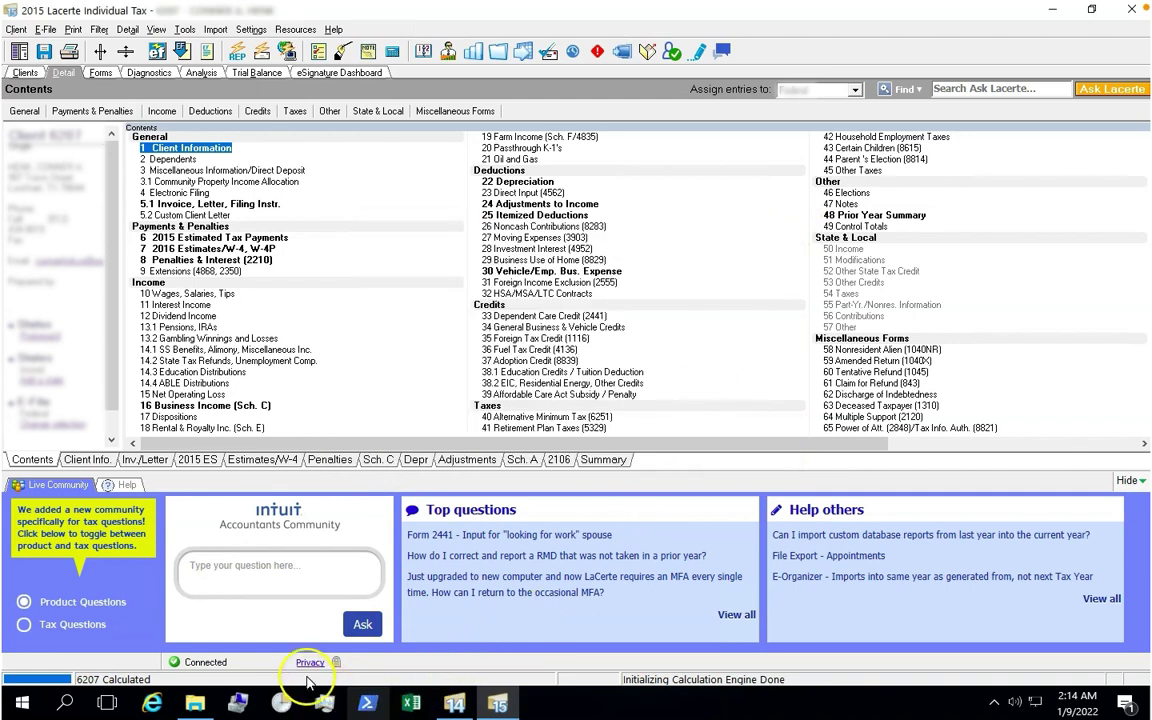
{"action": "left_click", "coordinate": [25, 72]}
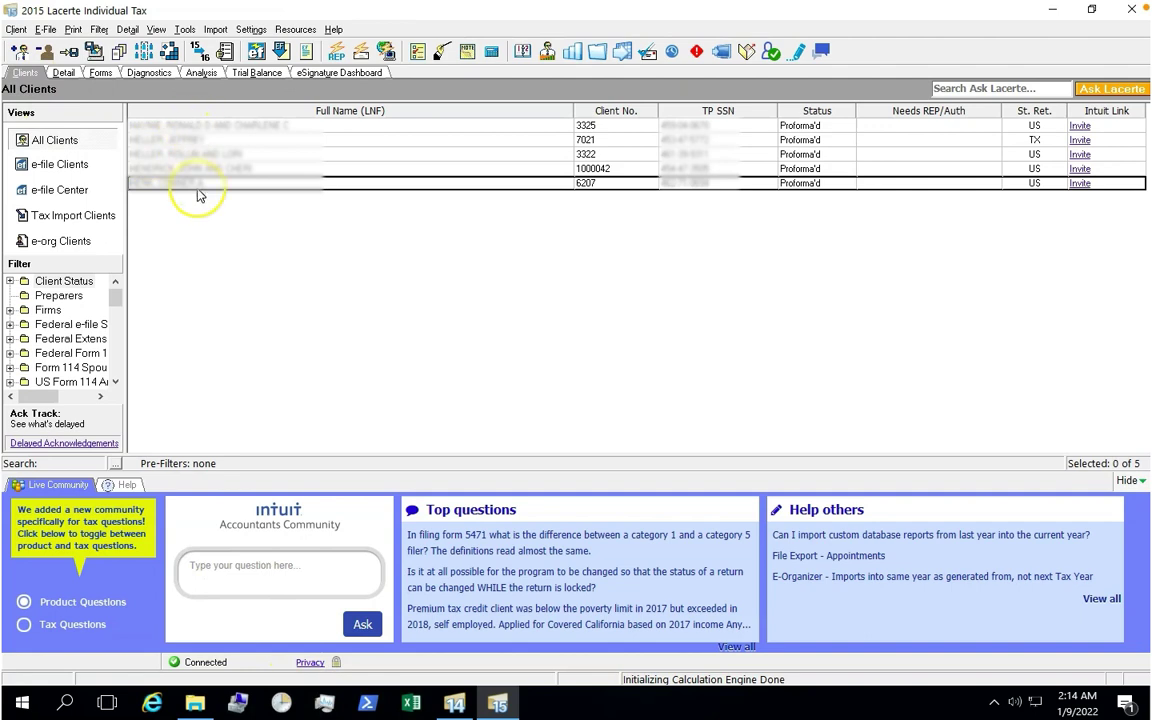